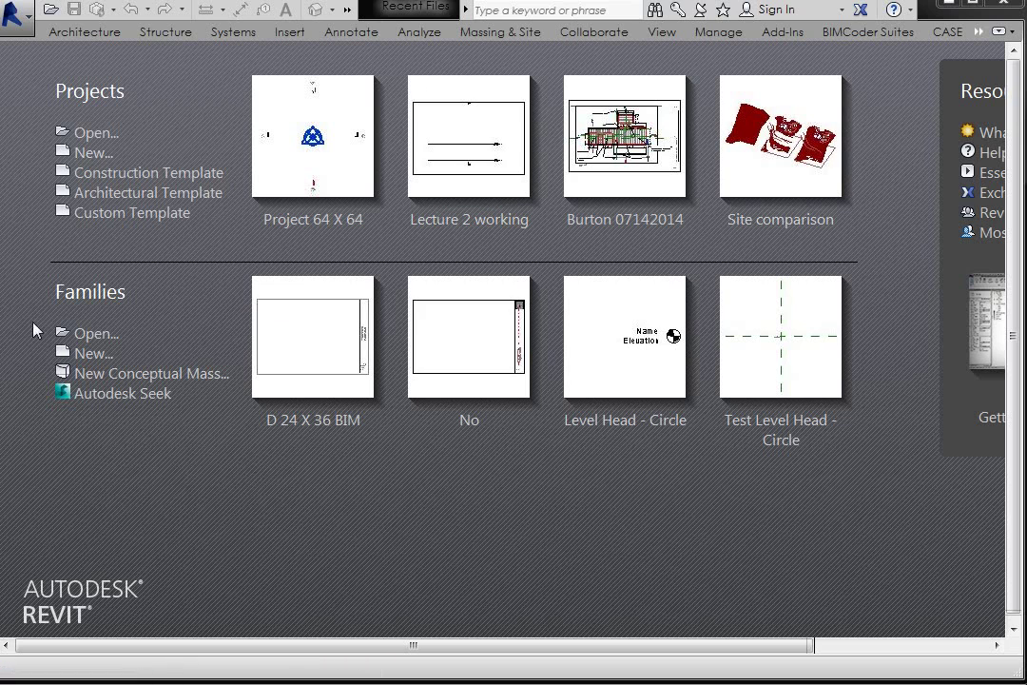
Step: Open Project 64 X 64.rvt from 0STORAGE > UT > VC3F2014 > LECTURES > 2 > Project sized
left_click(98, 135)
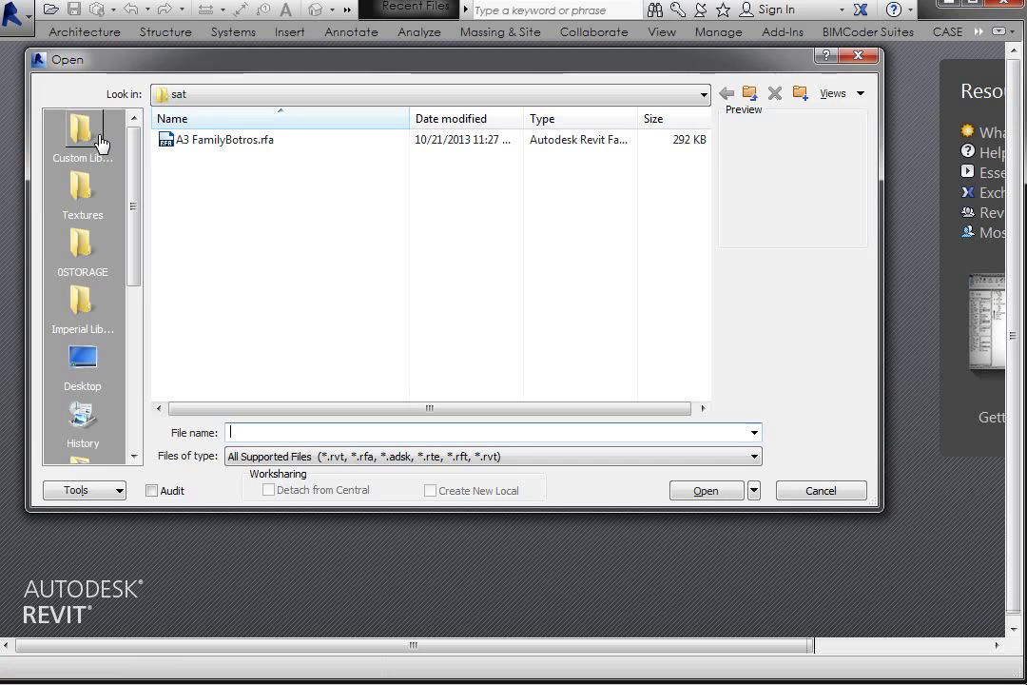
left_click(76, 253)
double_click(181, 193)
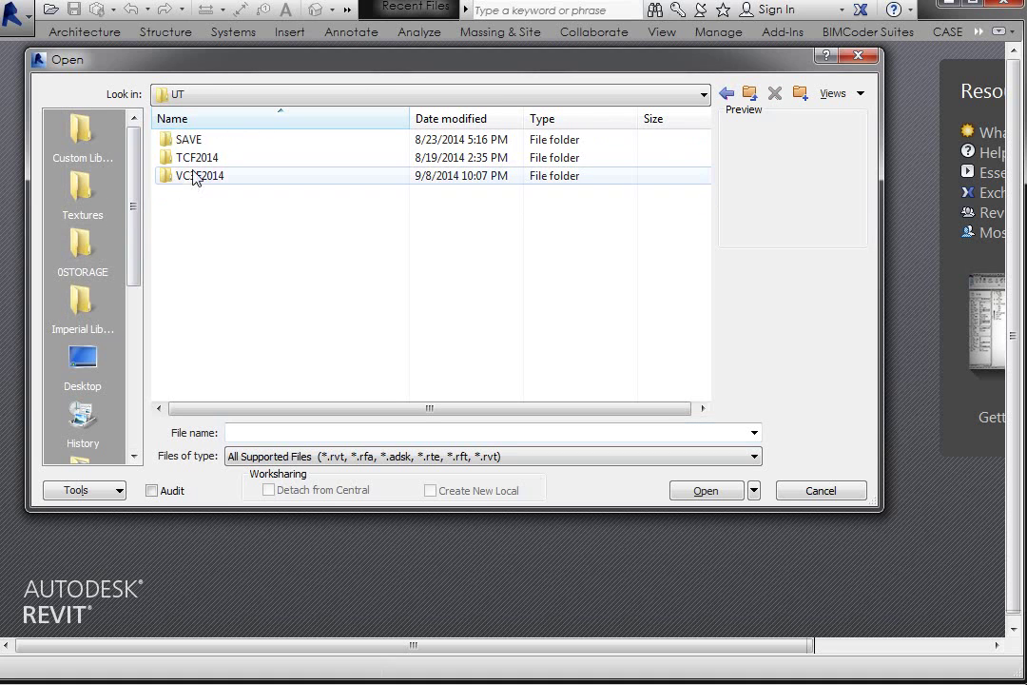
left_click(192, 179)
double_click(193, 179)
double_click(190, 175)
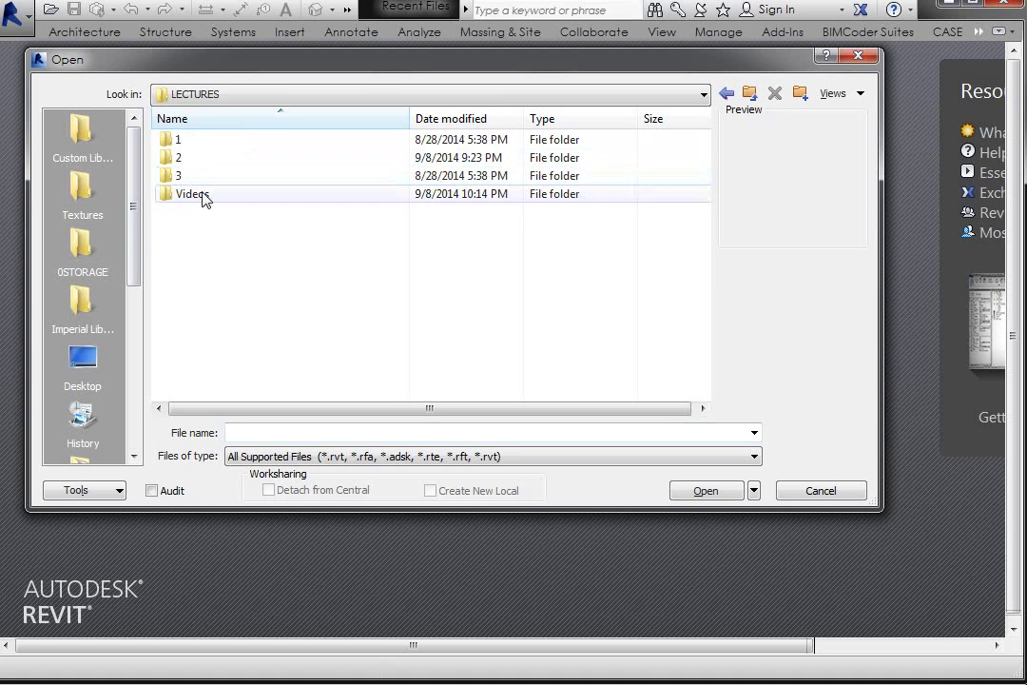
left_click(184, 160)
double_click(183, 162)
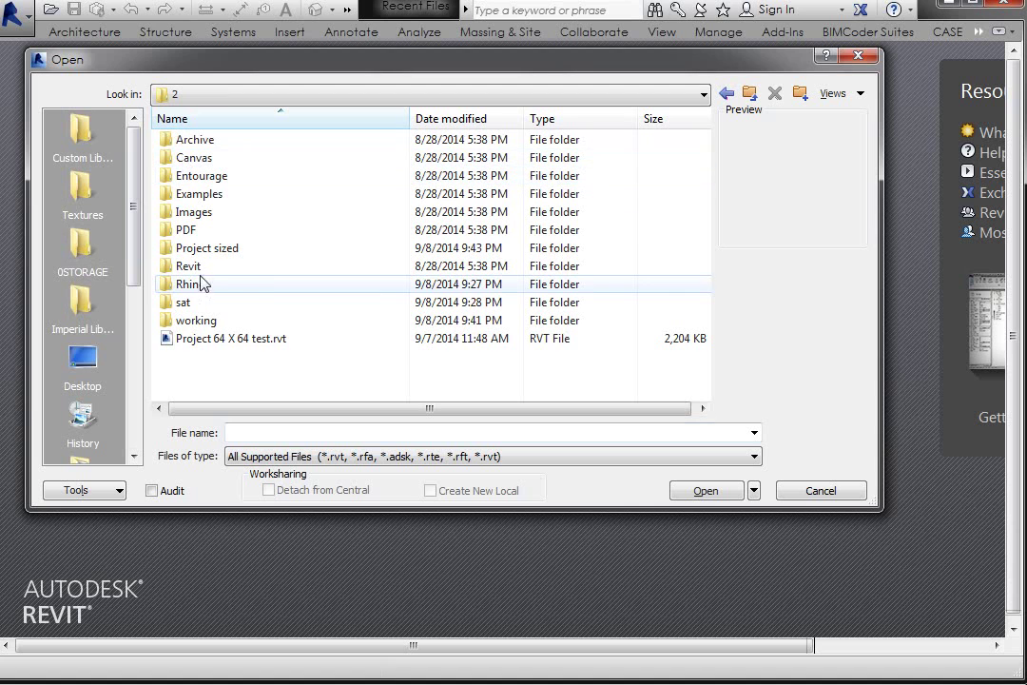
double_click(197, 249)
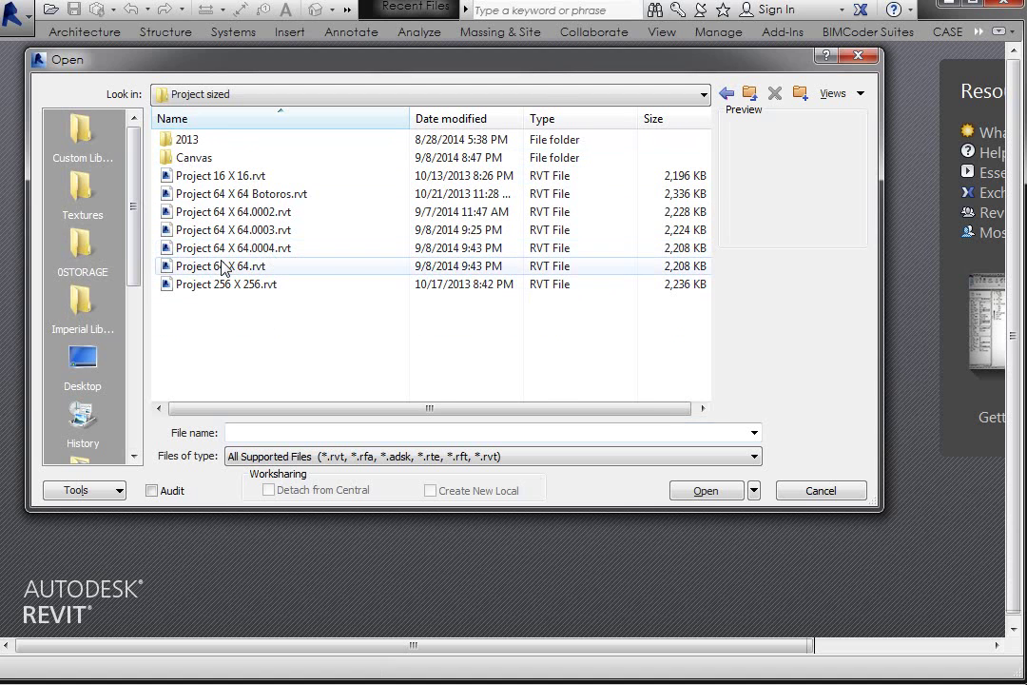
left_click(223, 267)
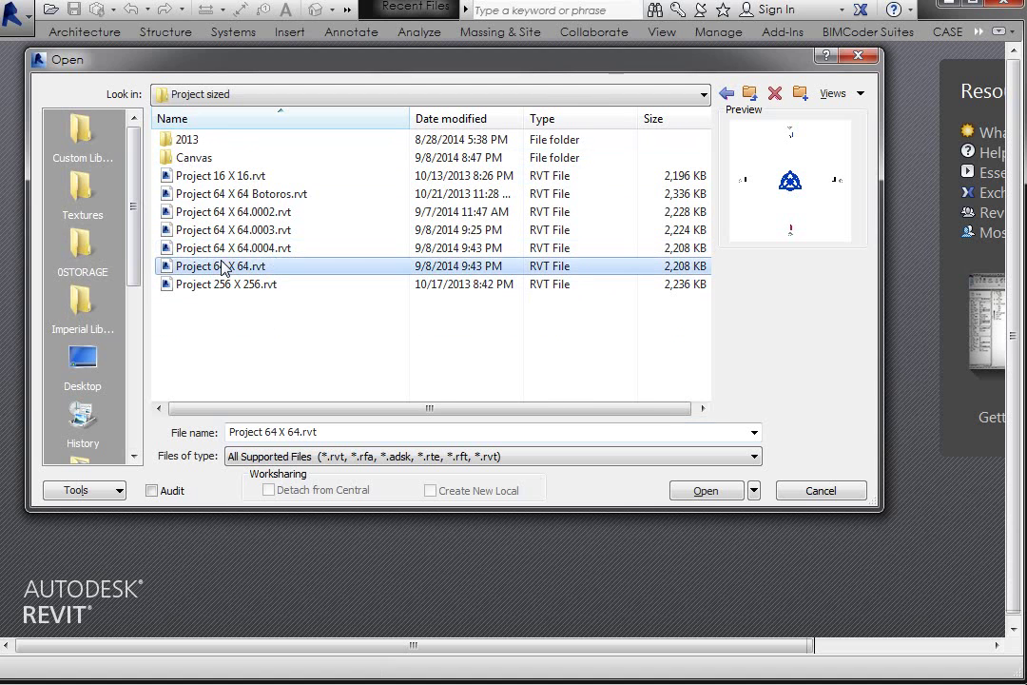
left_click(706, 491)
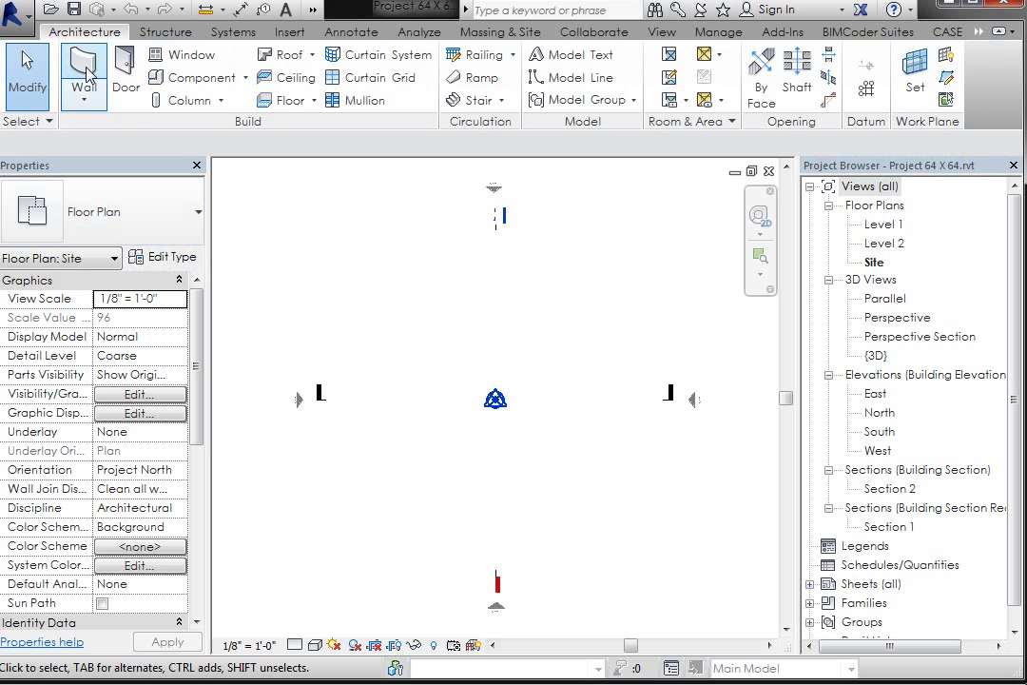
Step: Scroll across the ribbon tabs toward Insert once the Site plan has loaded
scroll(225, 35, "down", 1)
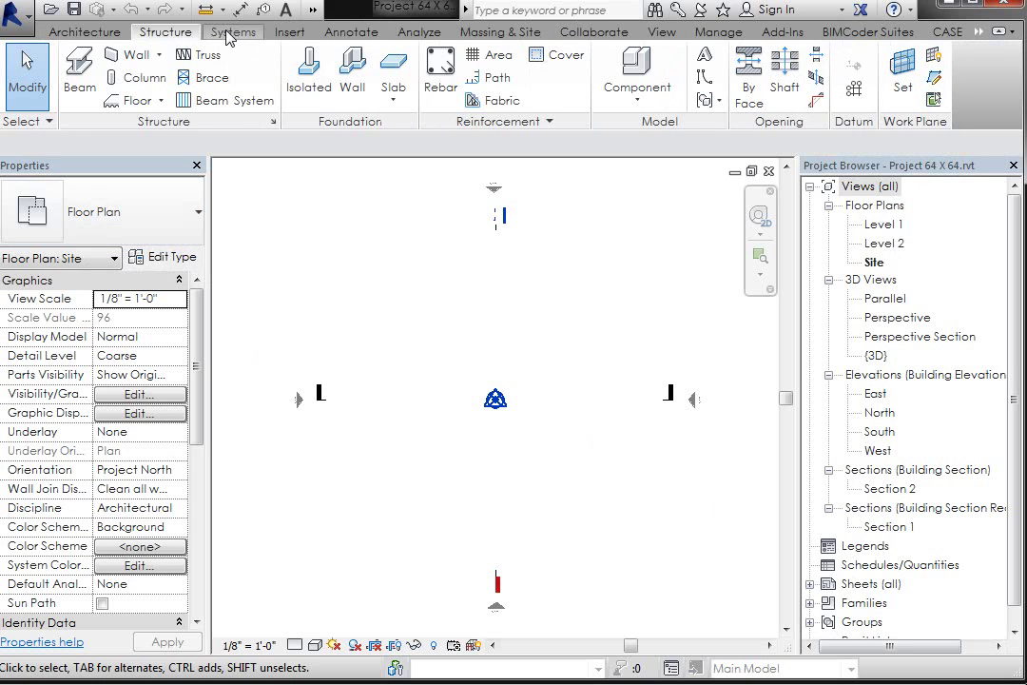
scroll(228, 32, "down", 2)
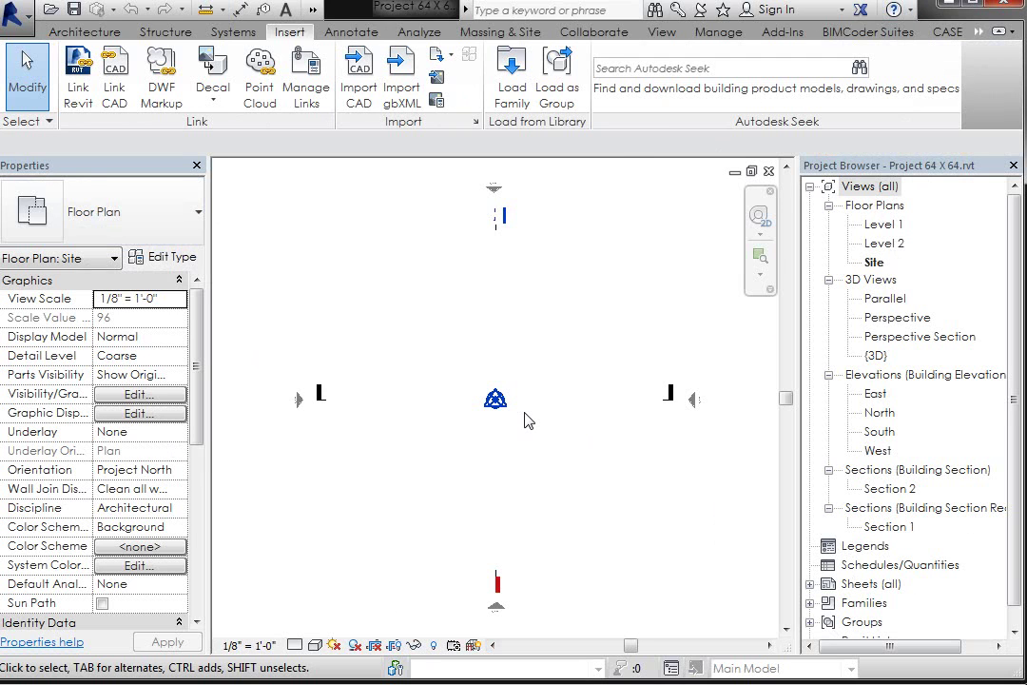
Step: Start an In-Place Mass from Massing & Site and dismiss the Show Mass Enabled notice
left_click(874, 263)
left_click(501, 34)
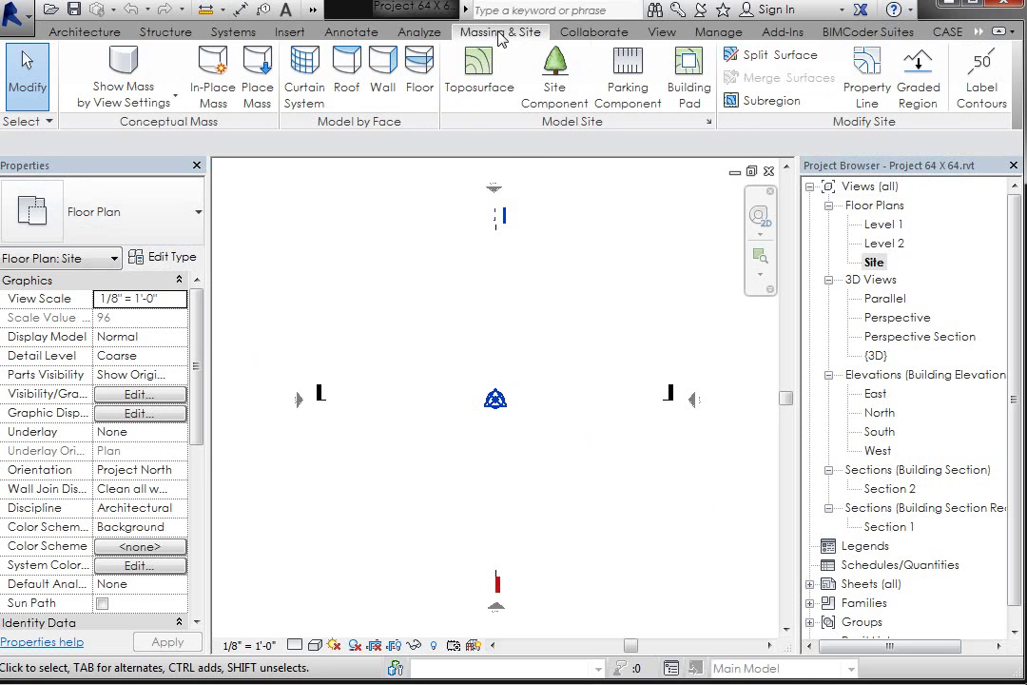
left_click(215, 102)
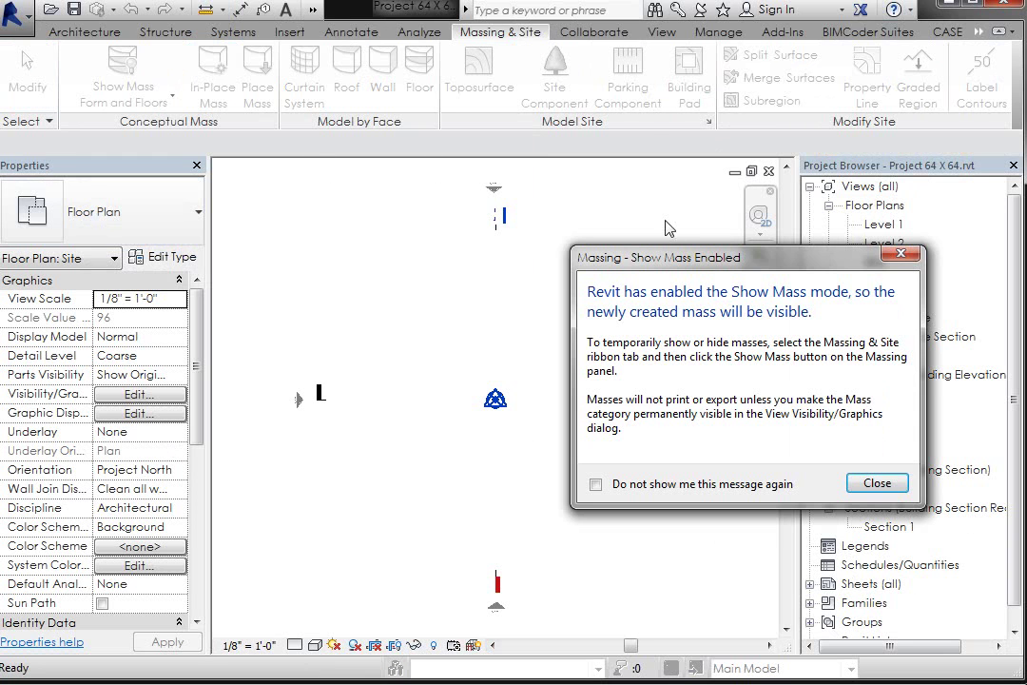
left_click_drag(734, 258, 514, 252)
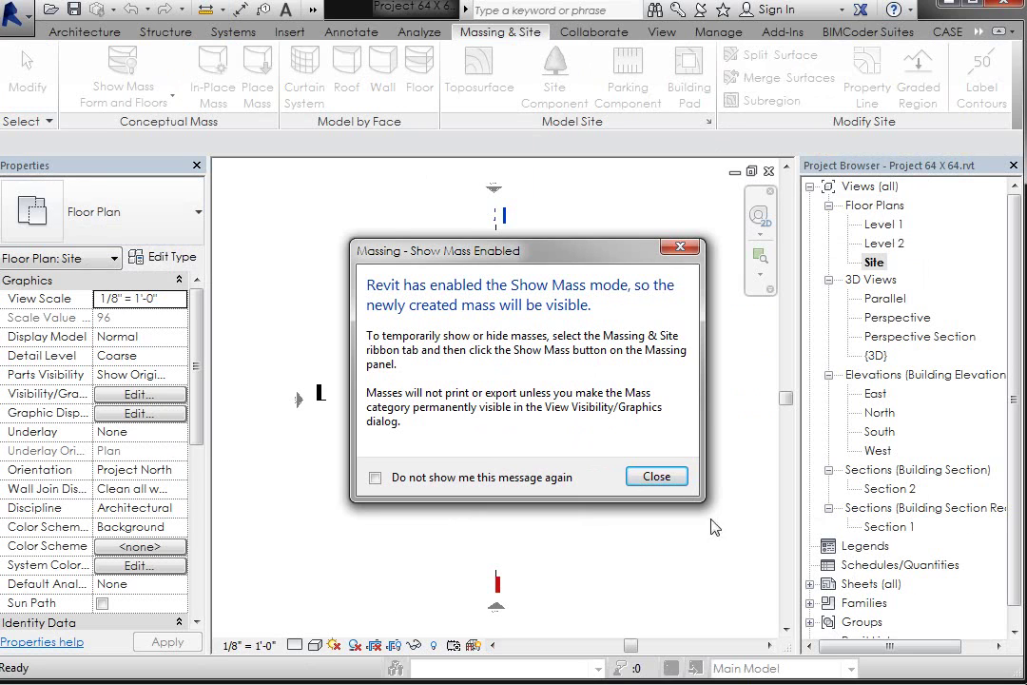
left_click(670, 486)
left_click_drag(581, 377, 493, 300)
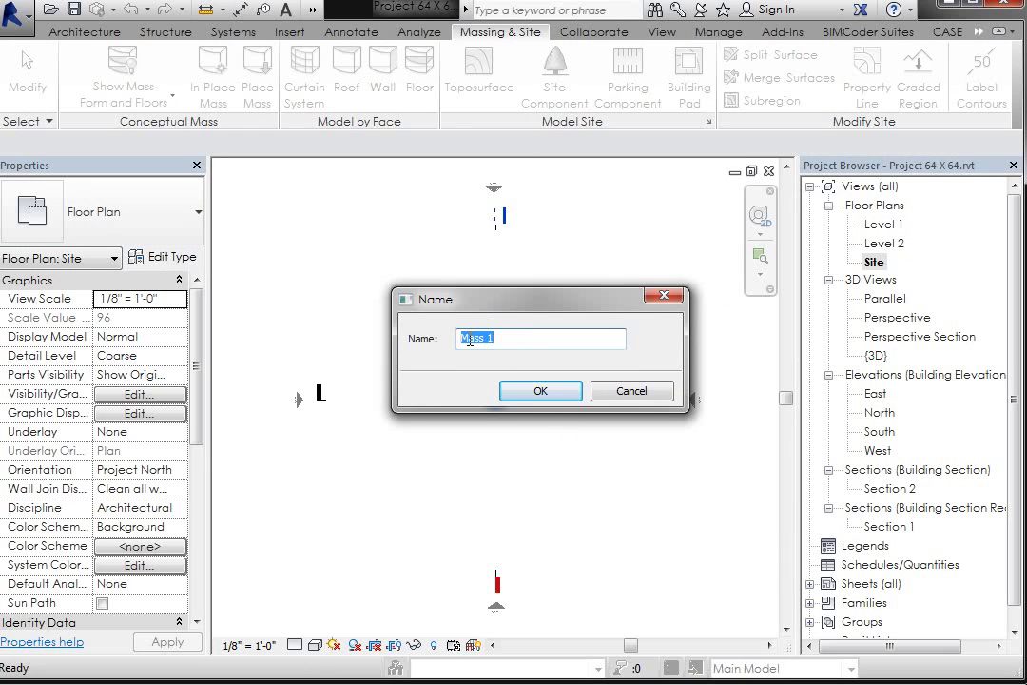
Step: Accept the default mass name Mass 1 and bring up the Insert tools
left_click(540, 394)
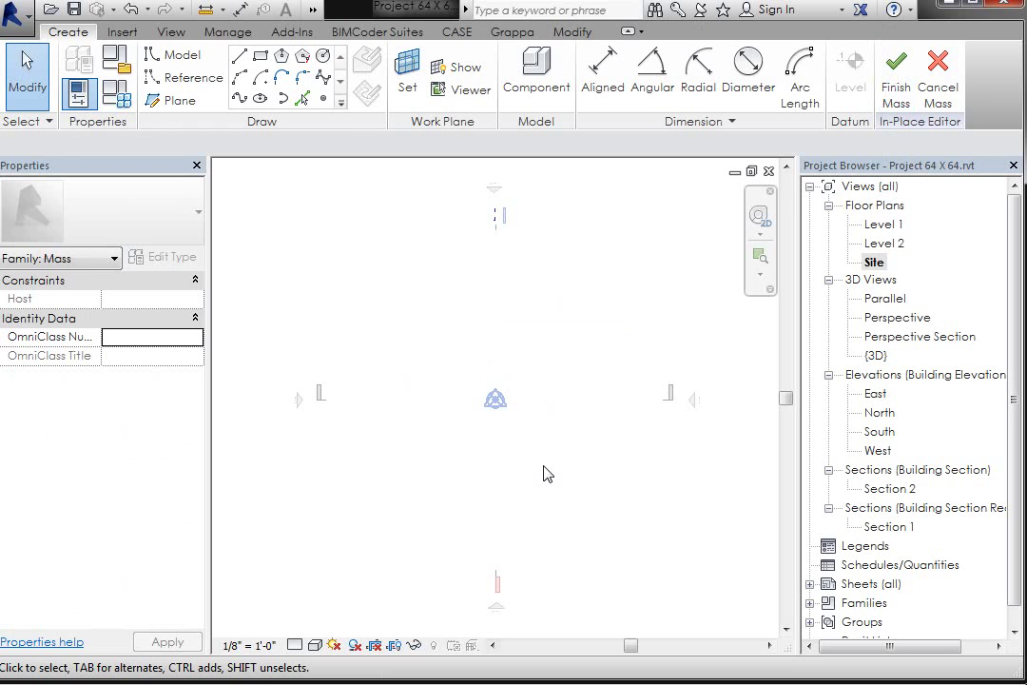
left_click(123, 33)
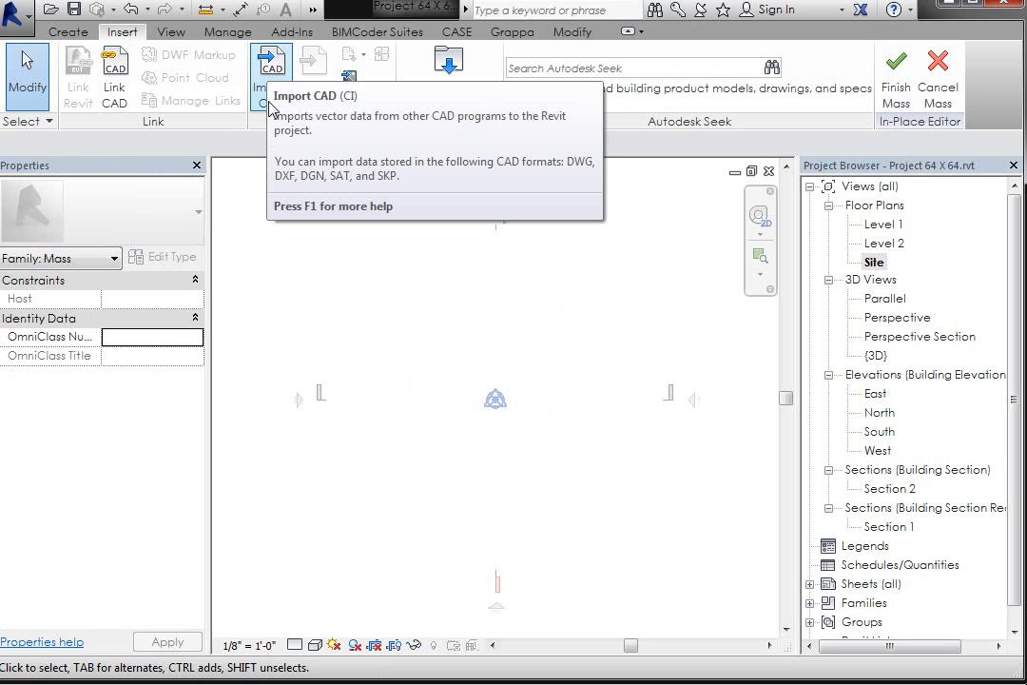
Step: In Link CAD, browse to the lecture 2 sat folder and select Form 2.sat
left_click(115, 86)
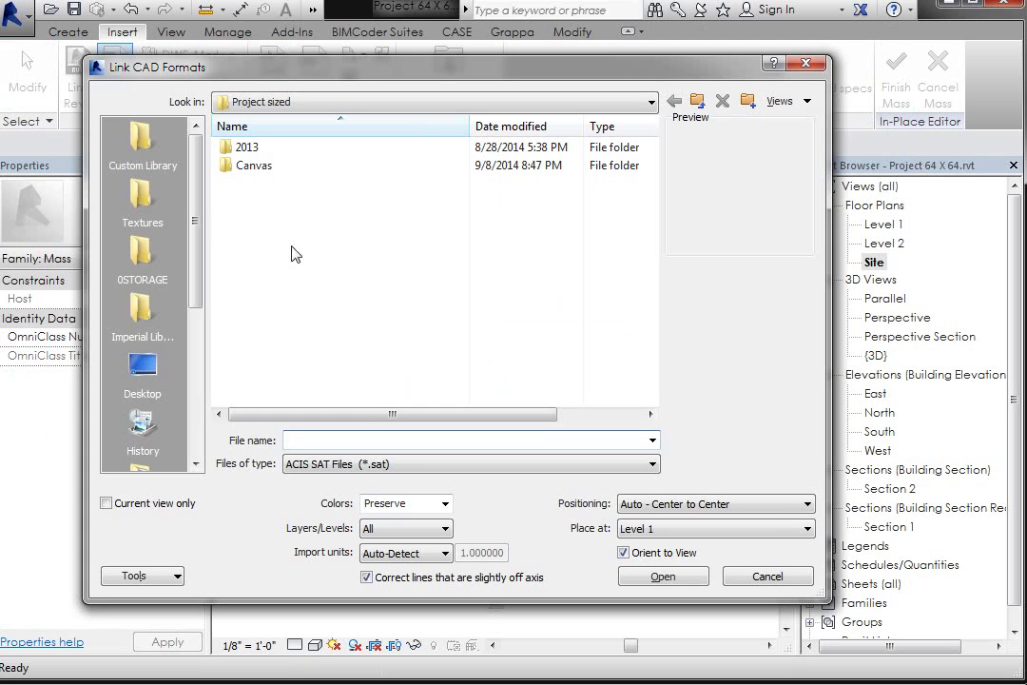
left_click(340, 465)
left_click(140, 255)
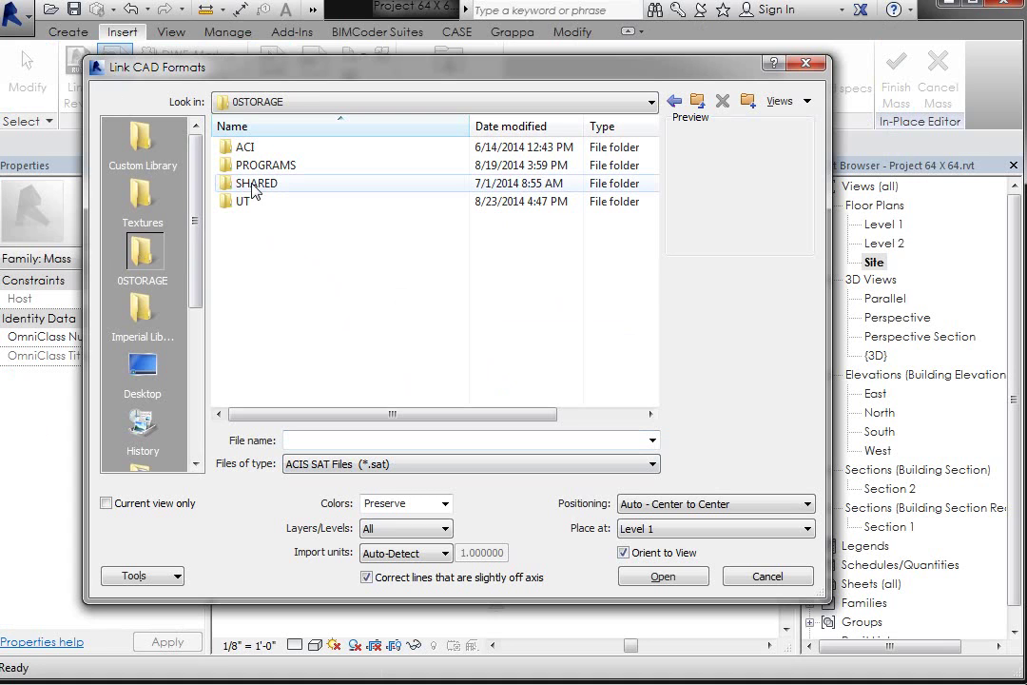
double_click(245, 199)
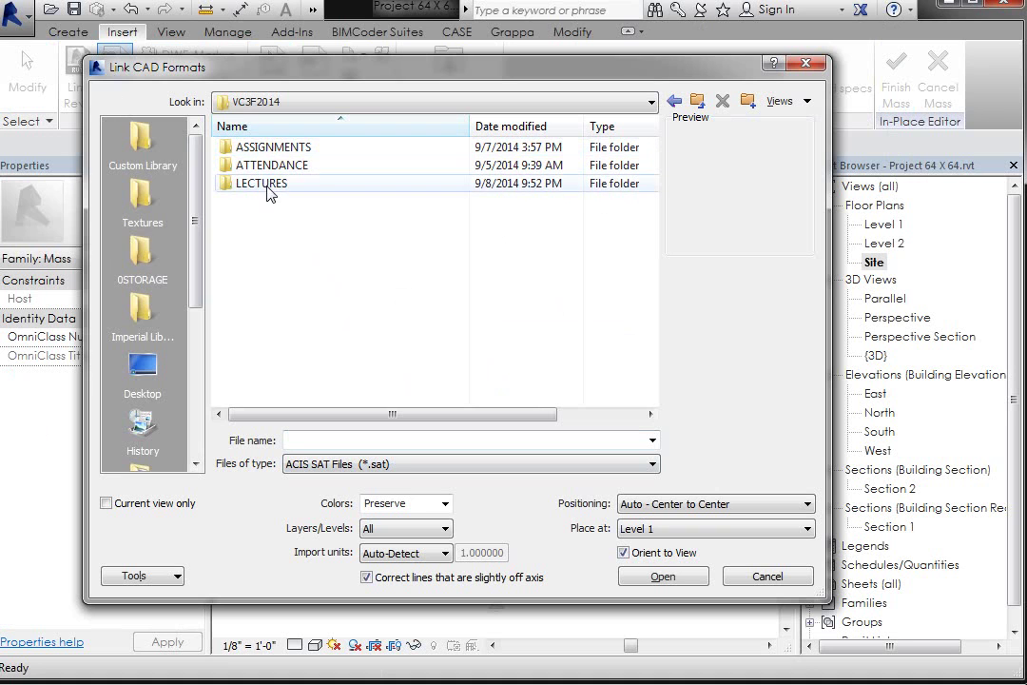
double_click(267, 188)
left_click(231, 169)
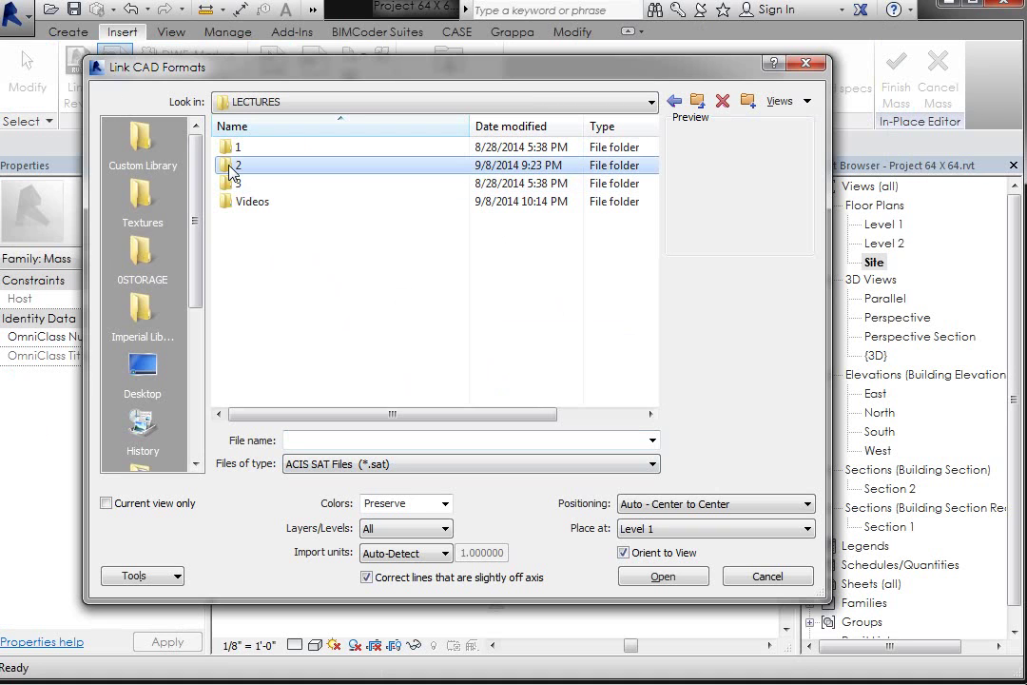
double_click(231, 168)
double_click(245, 310)
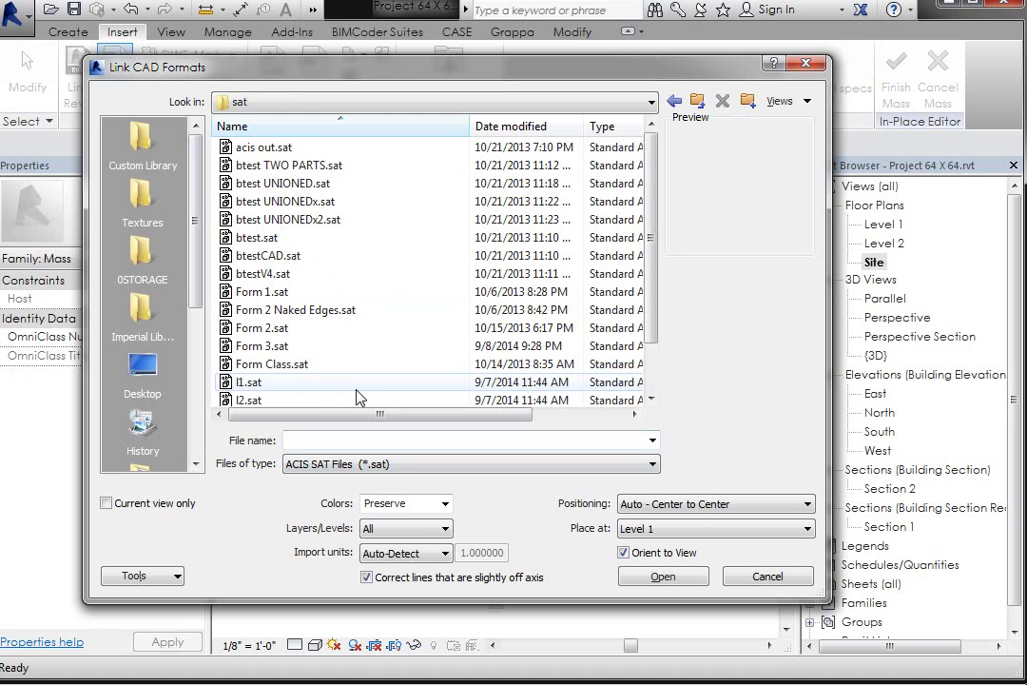
left_click(267, 328)
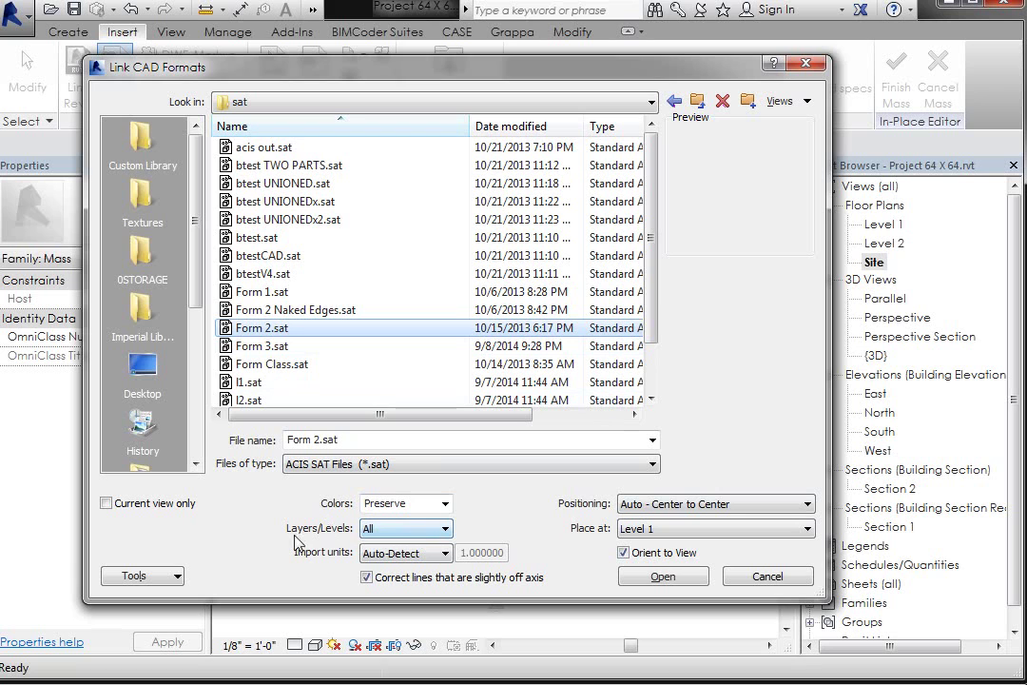
Step: Link Form 2.sat with all layers, centred and placed on Level 1
left_click(380, 533)
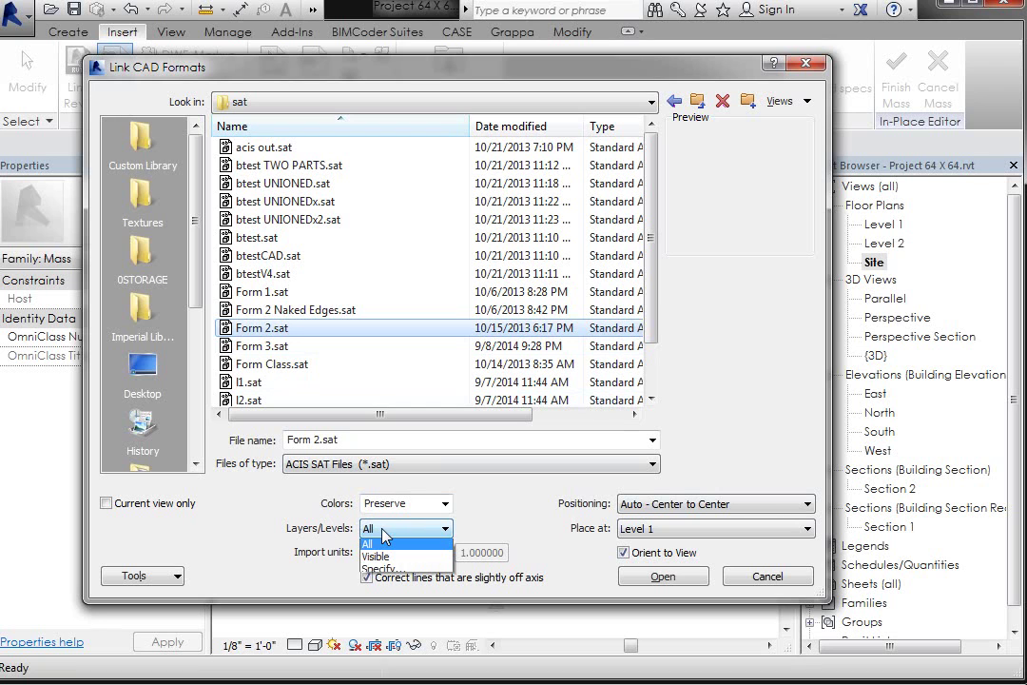
left_click(383, 534)
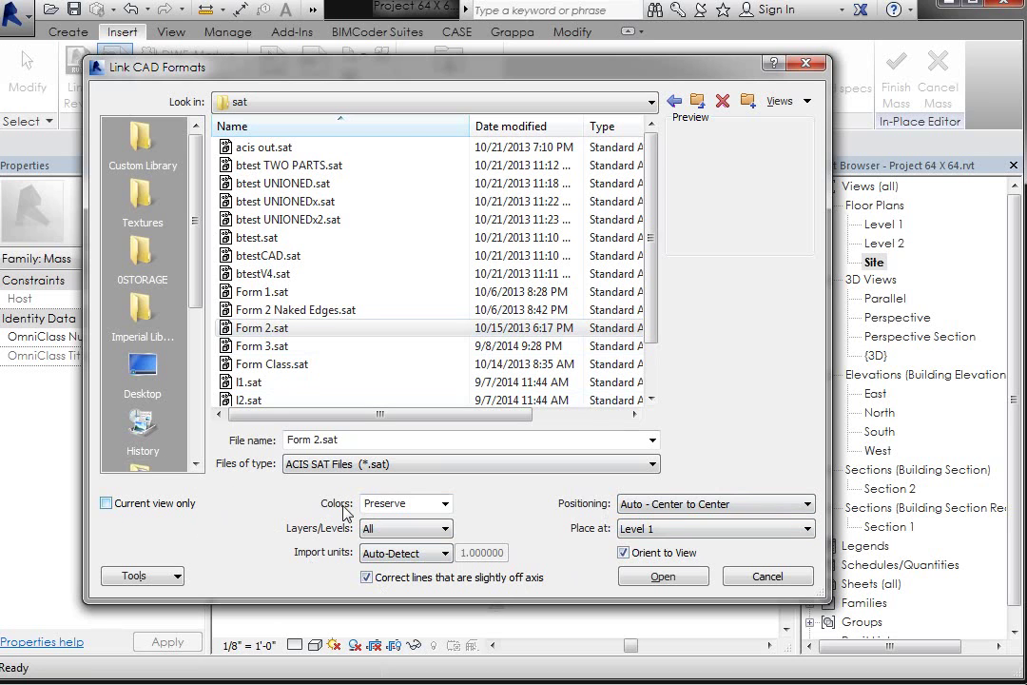
left_click(666, 578)
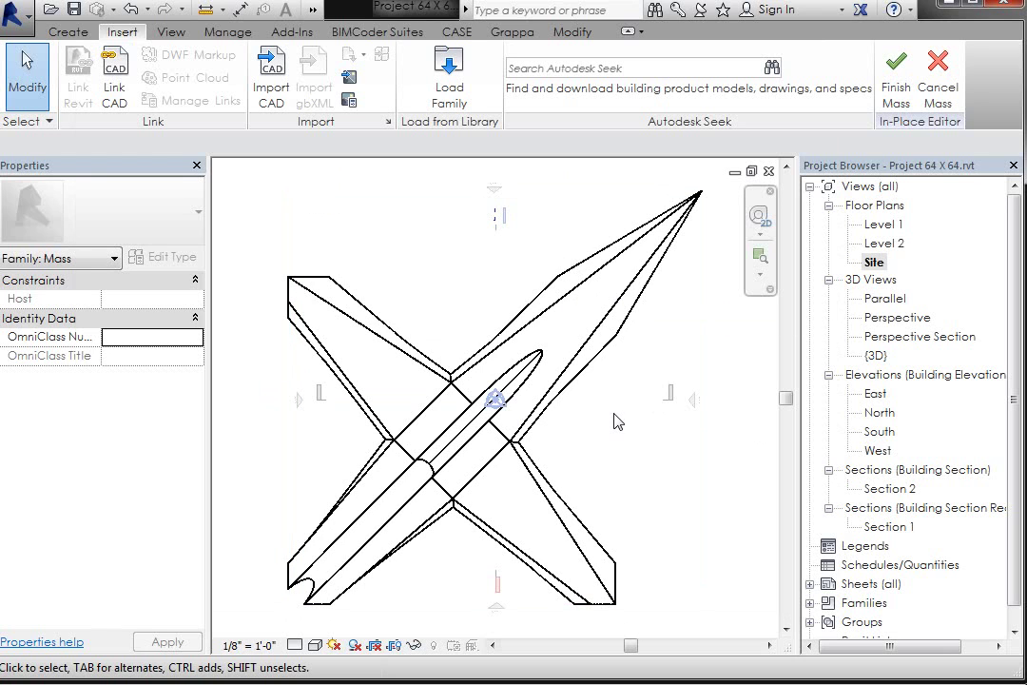
Step: Open the East elevation and zoom in on the linked form
double_click(876, 395)
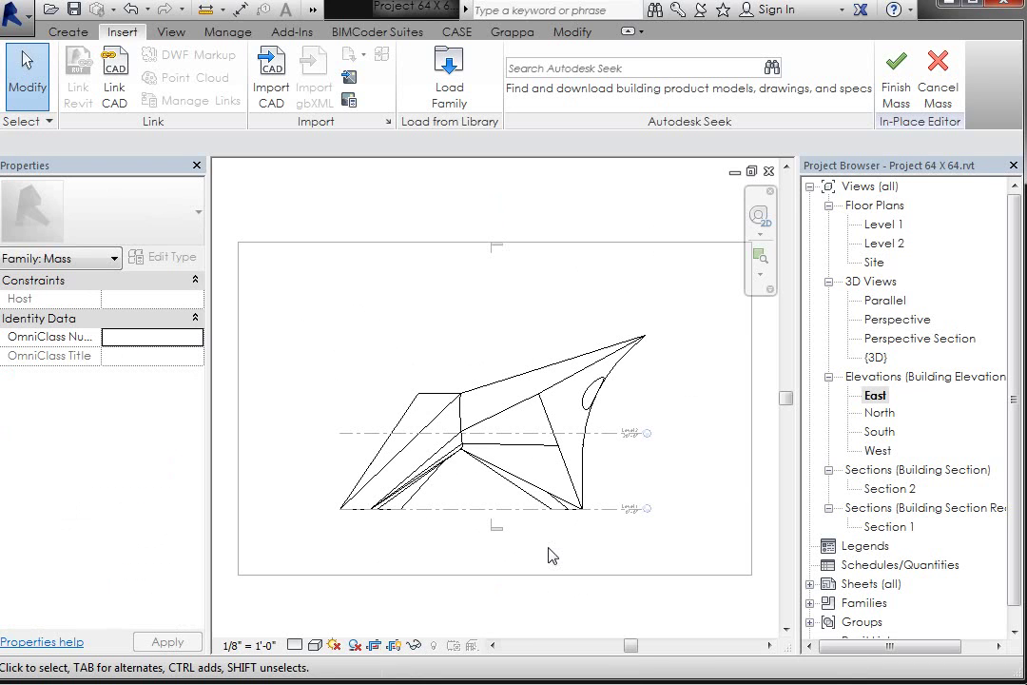
scroll(500, 532, "up", 2)
scroll(668, 528, "up", 2)
scroll(668, 528, "up", 2)
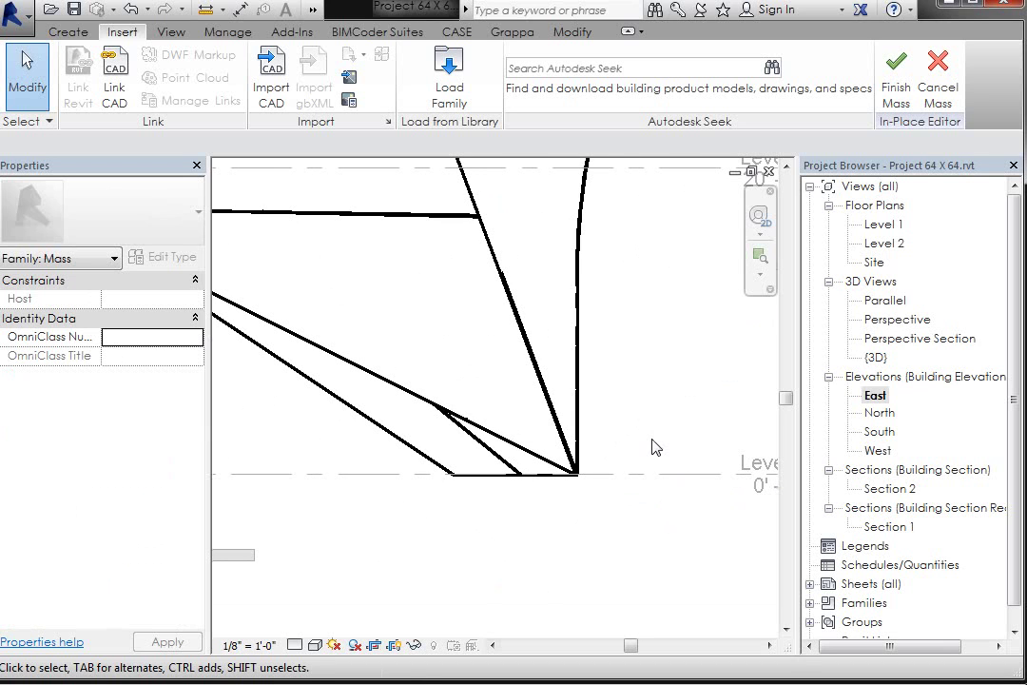
scroll(679, 490, "down", 4)
scroll(622, 490, "up", 2)
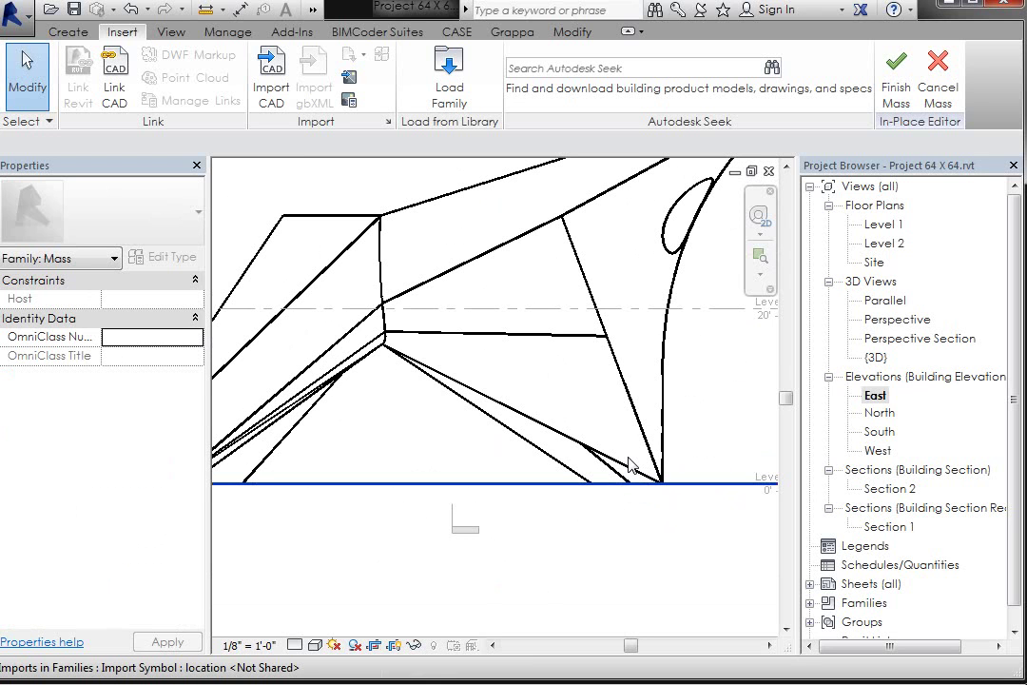
scroll(628, 465, "down", 2)
Step: Move the linked form from its bottom corner so it rests on Level 1
left_click(629, 465)
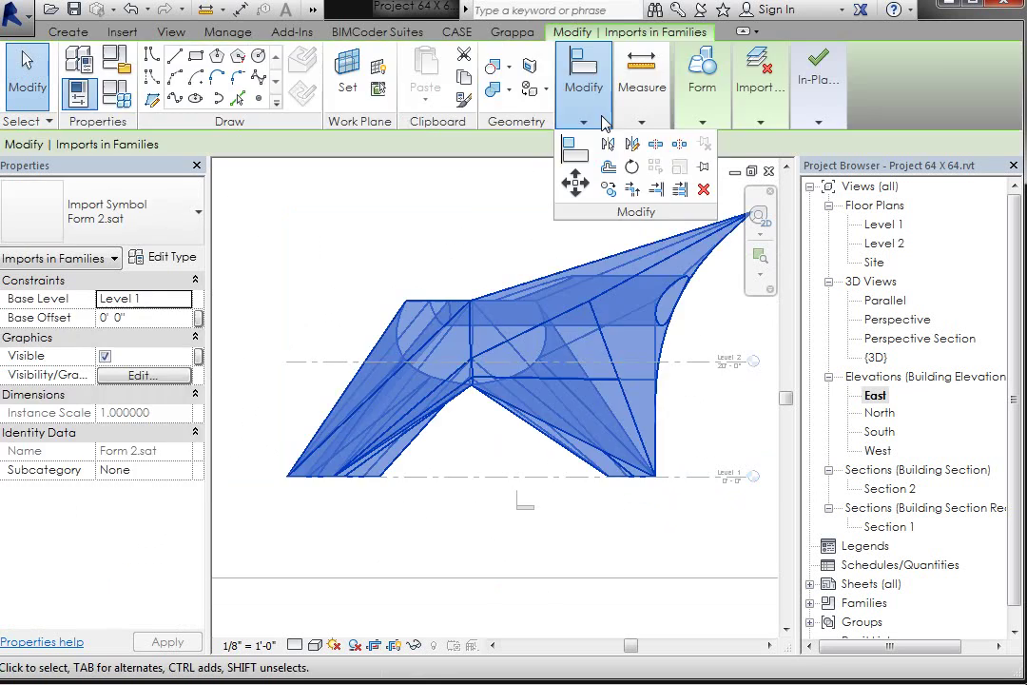
left_click(575, 182)
left_click(415, 253)
key("Escape")
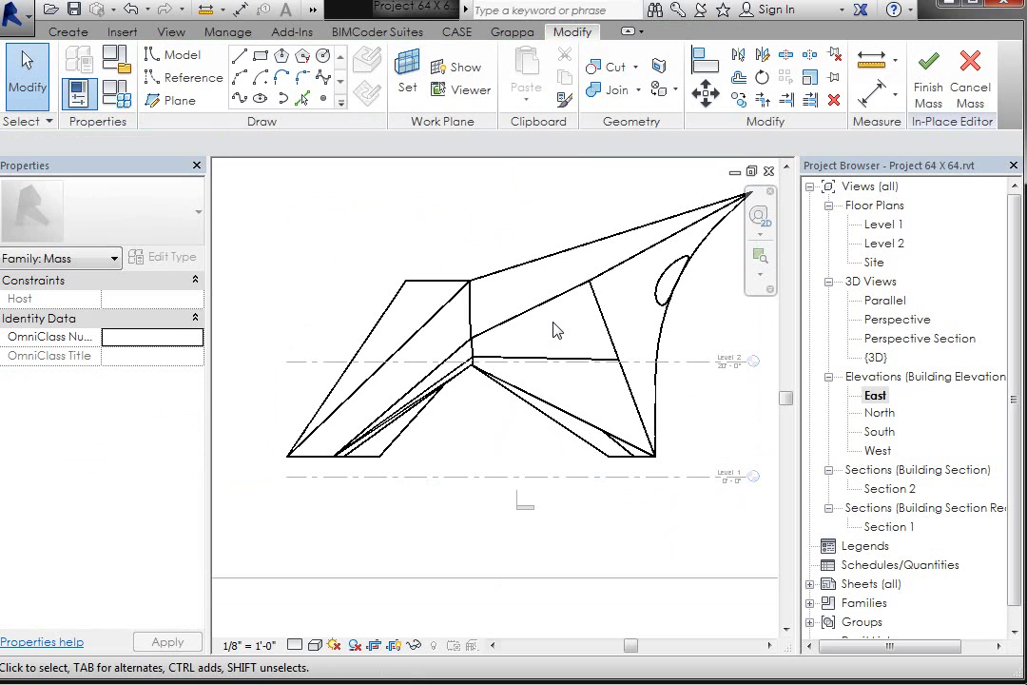
left_click(585, 361)
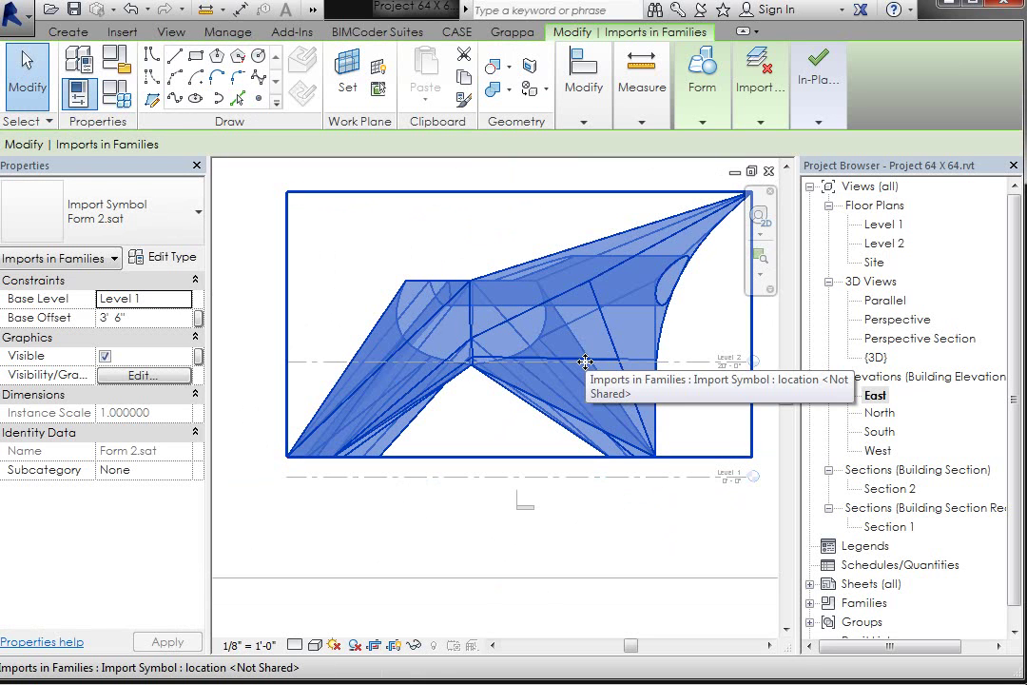
mouse_move(584, 85)
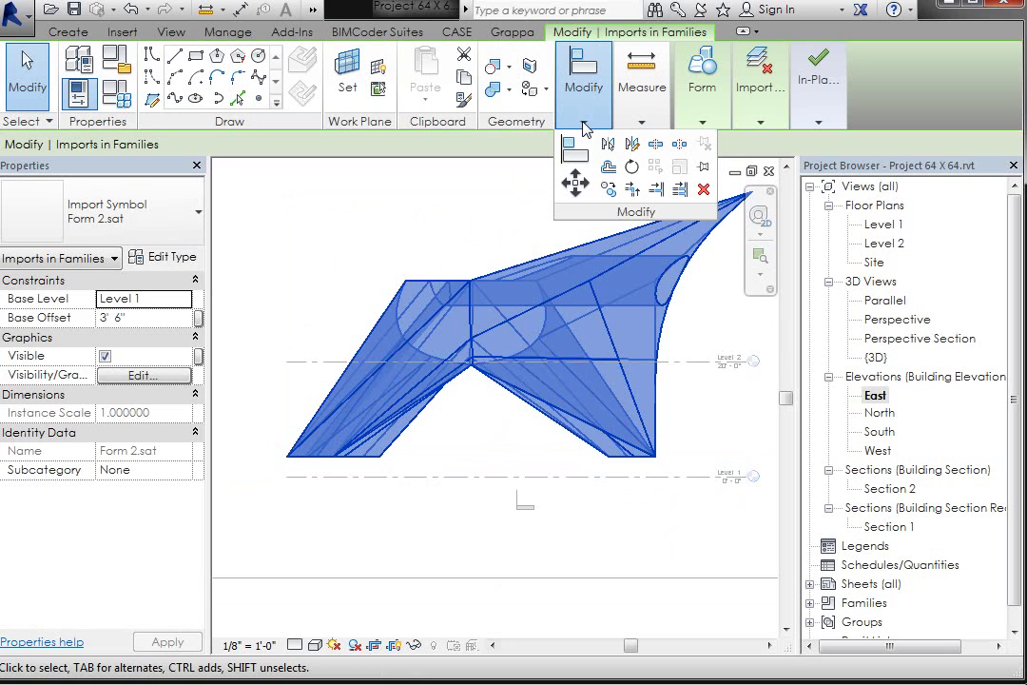
left_click(576, 185)
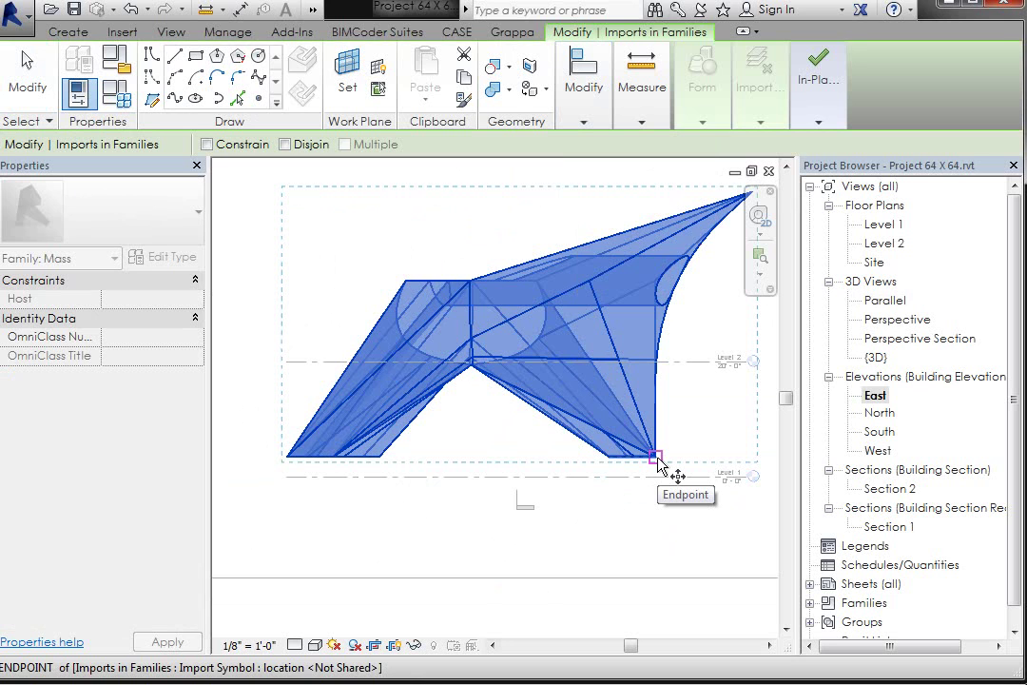
left_click(655, 457)
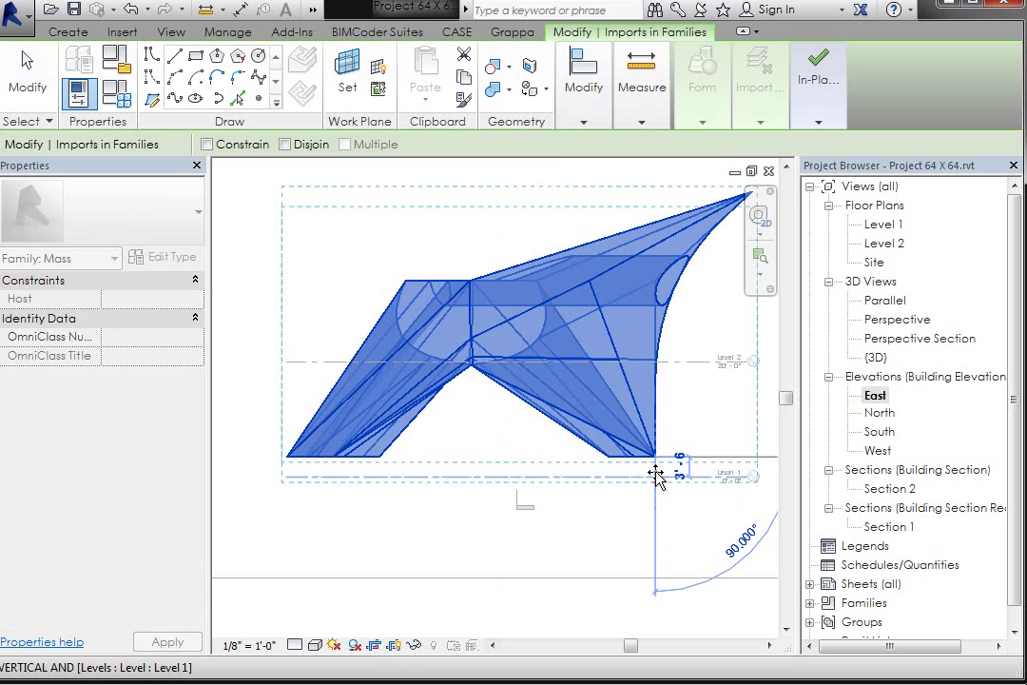
scroll(656, 478, "up", 2)
scroll(658, 485, "up", 2)
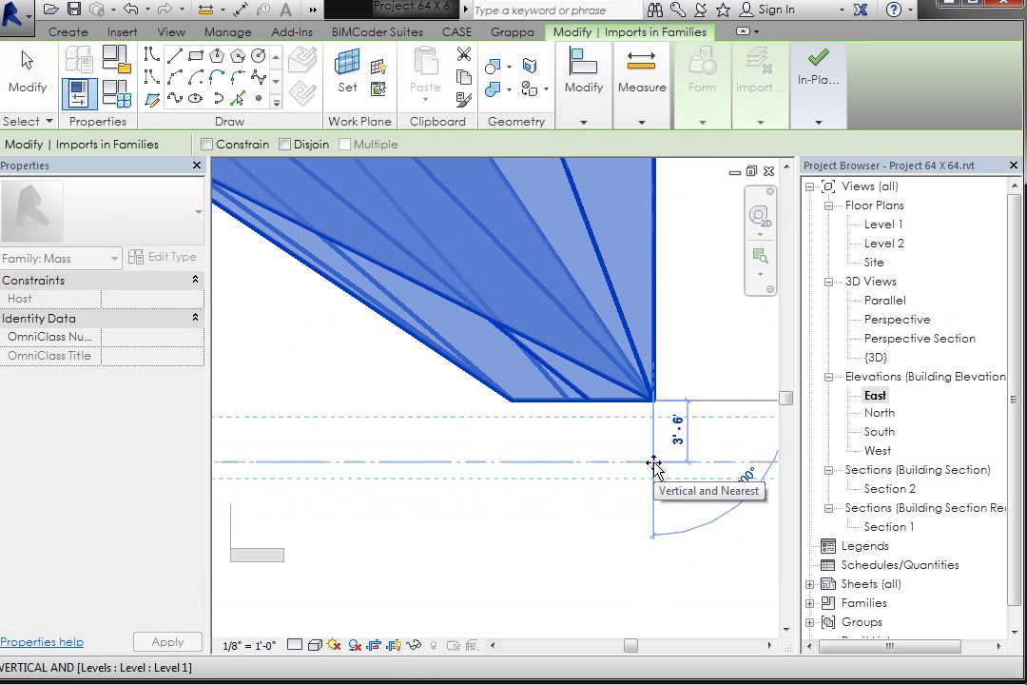
left_click(654, 465)
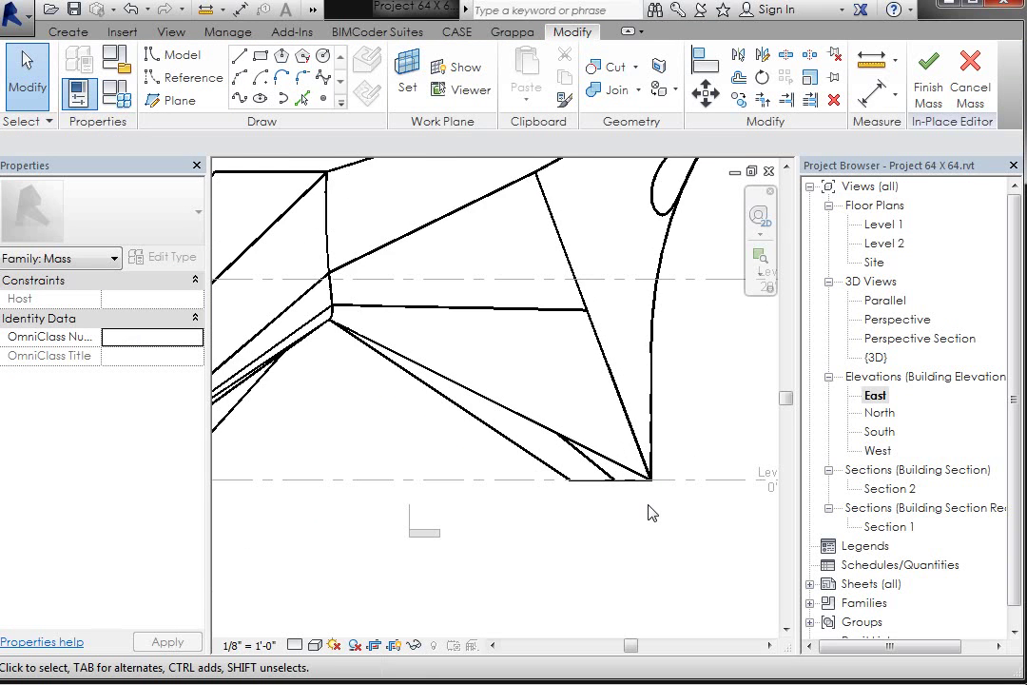
scroll(650, 514, "down", 3)
scroll(394, 273, "down", 2)
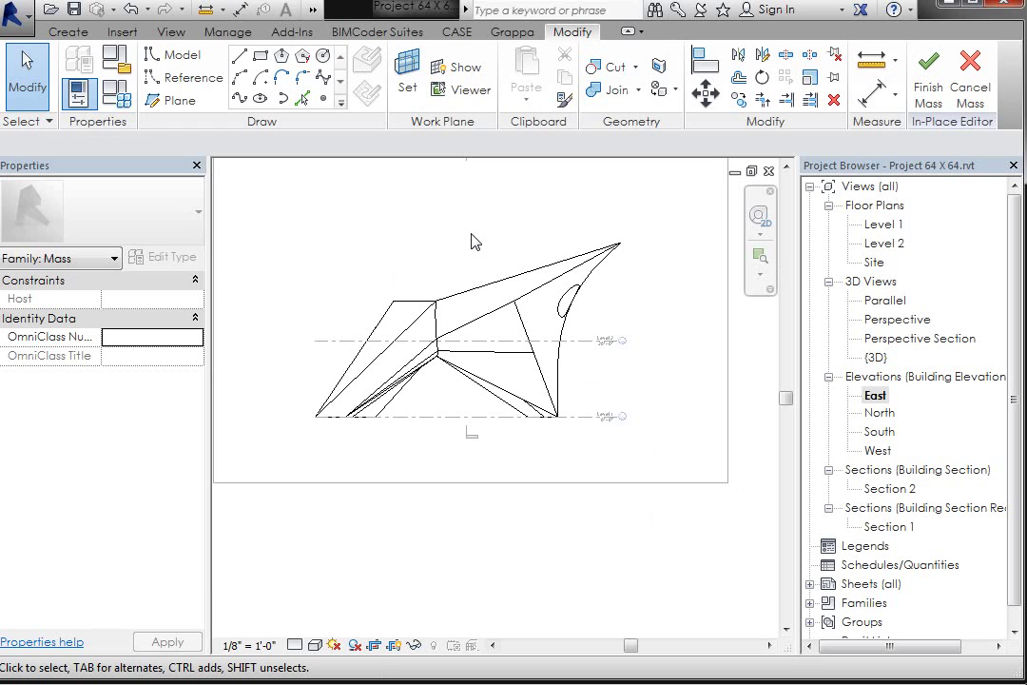
Step: Finish the mass and view the airplane form zoomed in the default {3D} view
left_click(930, 91)
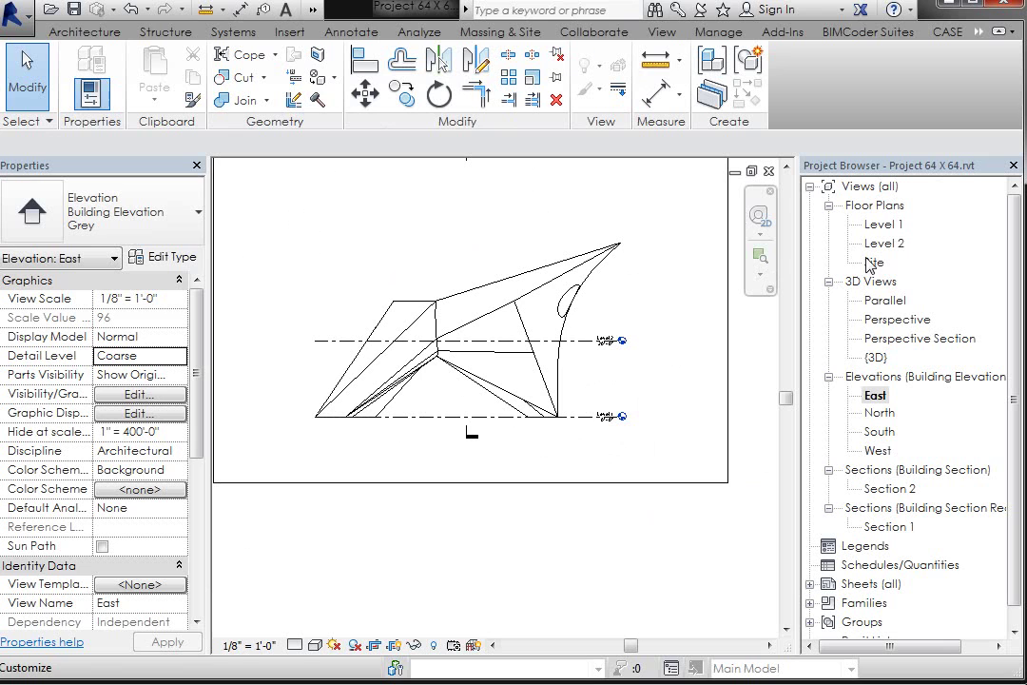
double_click(875, 357)
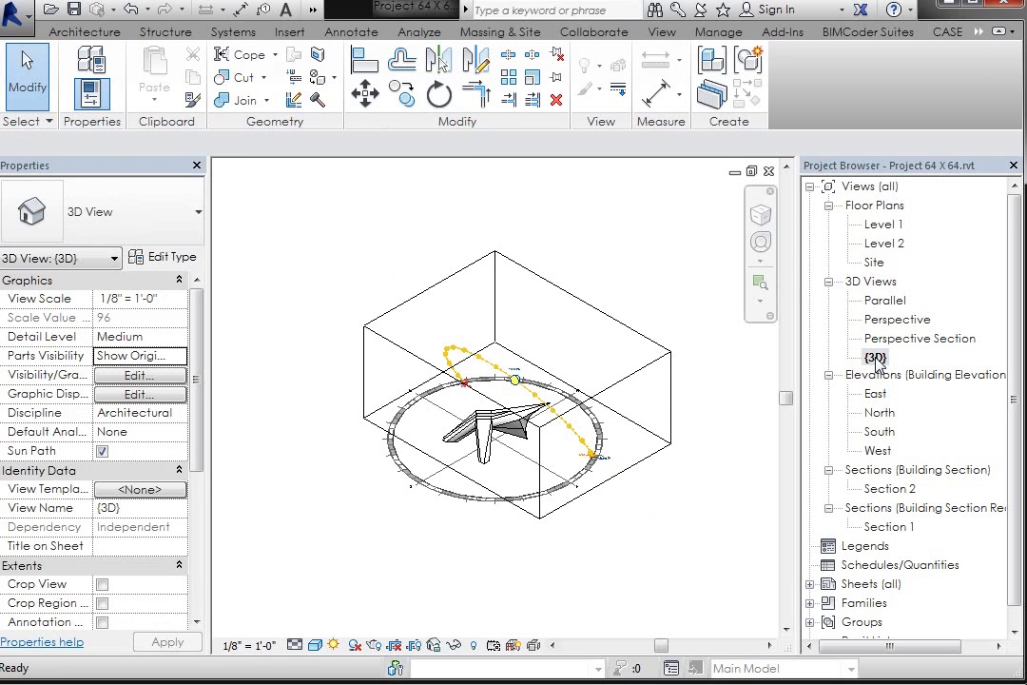
scroll(471, 437, "up", 4)
scroll(447, 451, "up", 3)
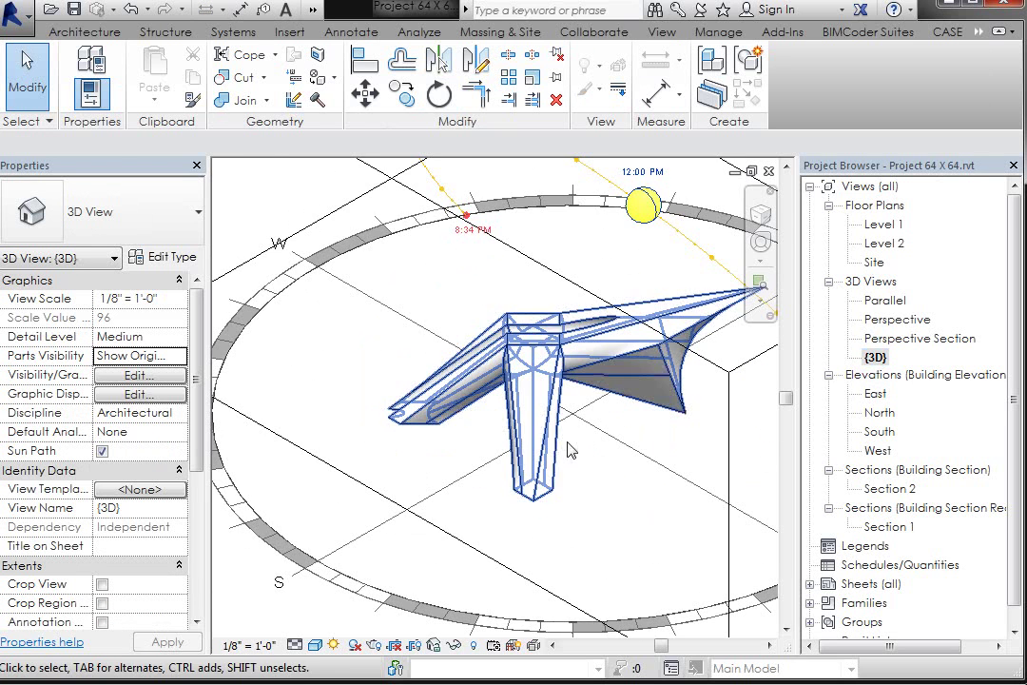